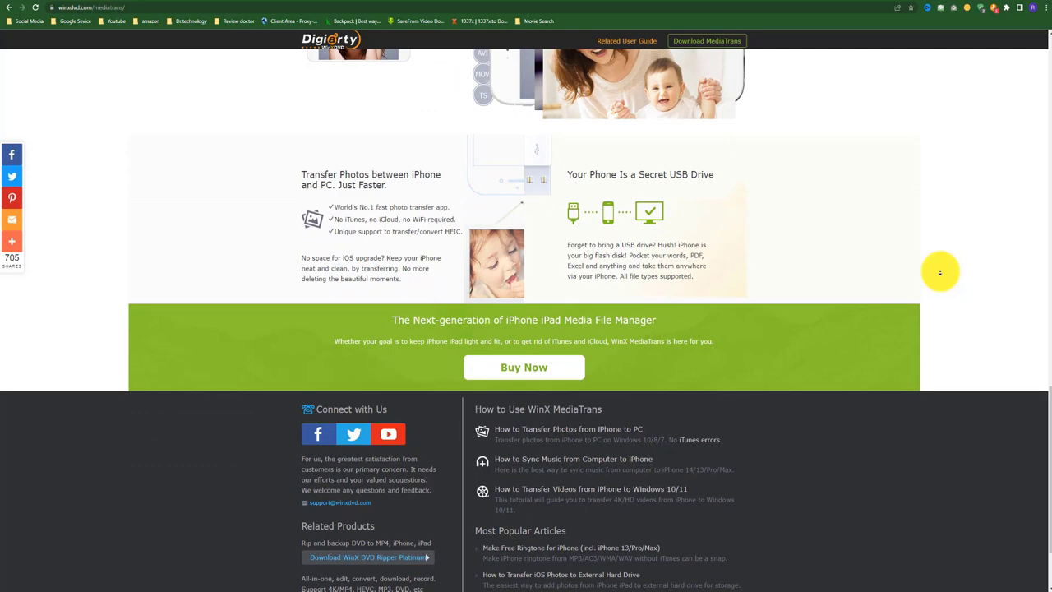
click(528, 254)
drag(601, 257, 715, 301)
drag(363, 264, 410, 298)
click(293, 50)
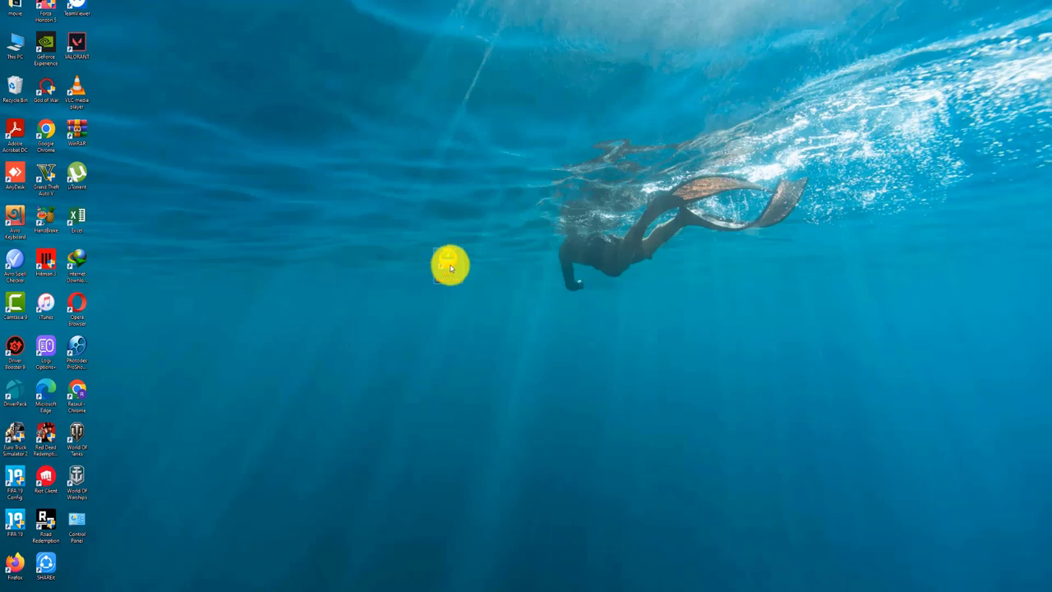
- Bring up WinX MediaTrans, open Photo Transfer and browse the photos in the iPhone's Camera Roll
mouse_move(353, 585)
click(366, 547)
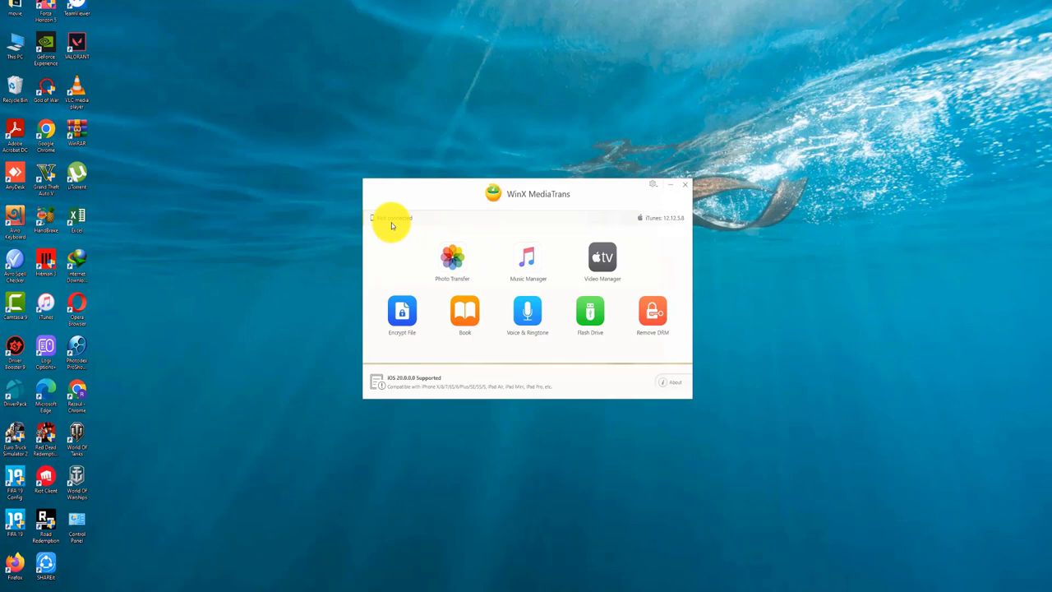
click(452, 265)
scroll(552, 311, down, 3)
scroll(577, 320, down, 2)
scroll(576, 323, down, 2)
scroll(576, 326, down, 3)
scroll(576, 327, down, 3)
scroll(576, 326, down, 10)
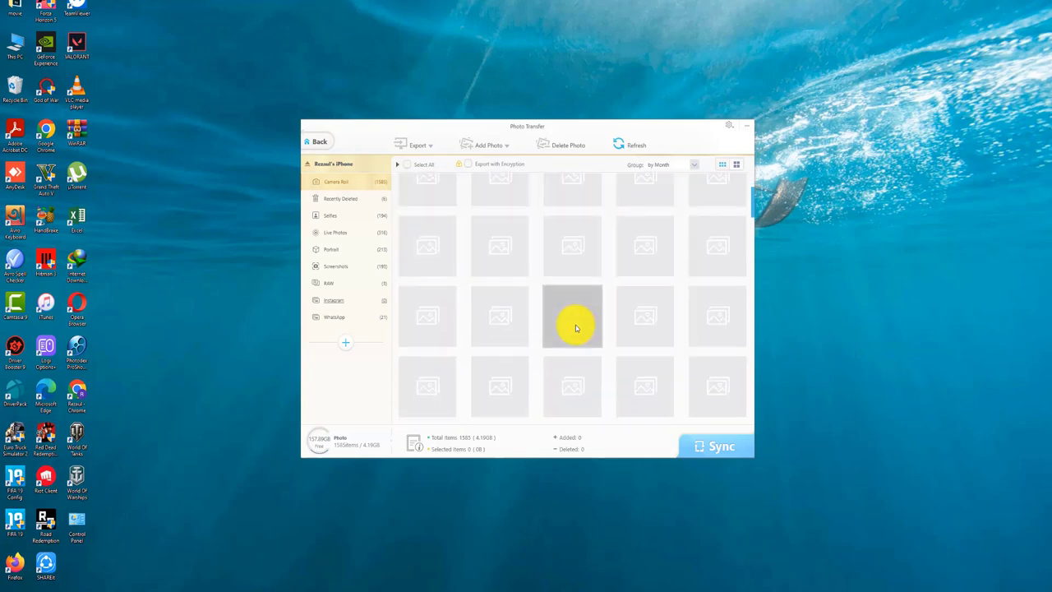
scroll(576, 328, down, 3)
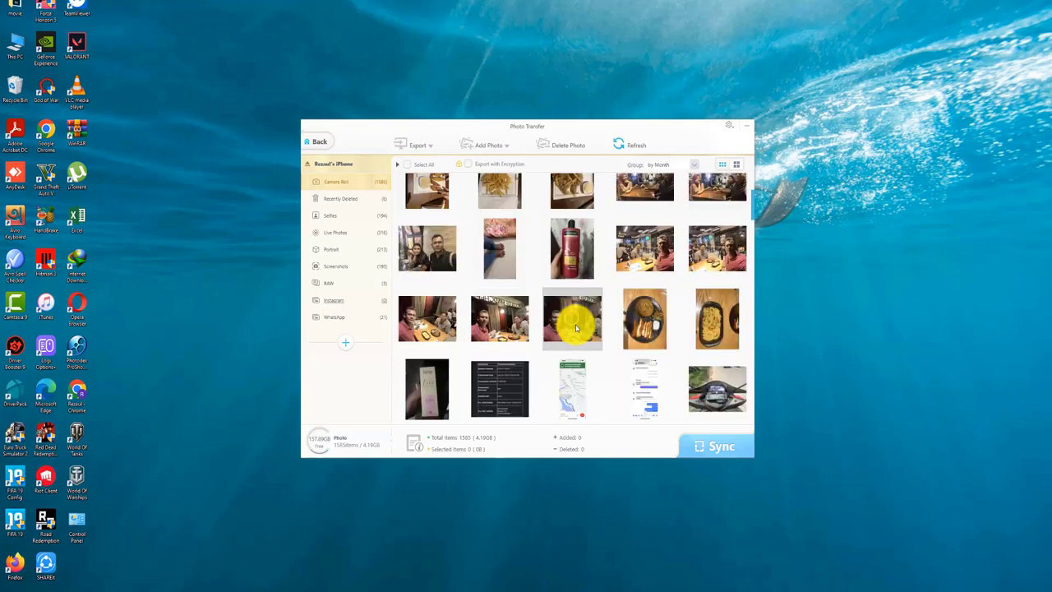
scroll(576, 326, down, 10)
scroll(576, 328, down, 5)
- Export Camera Roll photos to the computer, close the output folder and return to the main window
click(420, 148)
key(Return)
key(alt+F4)
click(309, 148)
- Add a song from the computer in Music Manager and sync it to the iPhone
click(514, 258)
click(467, 148)
scroll(436, 305, down, 3)
click(404, 304)
click(723, 413)
click(709, 447)
click(535, 333)
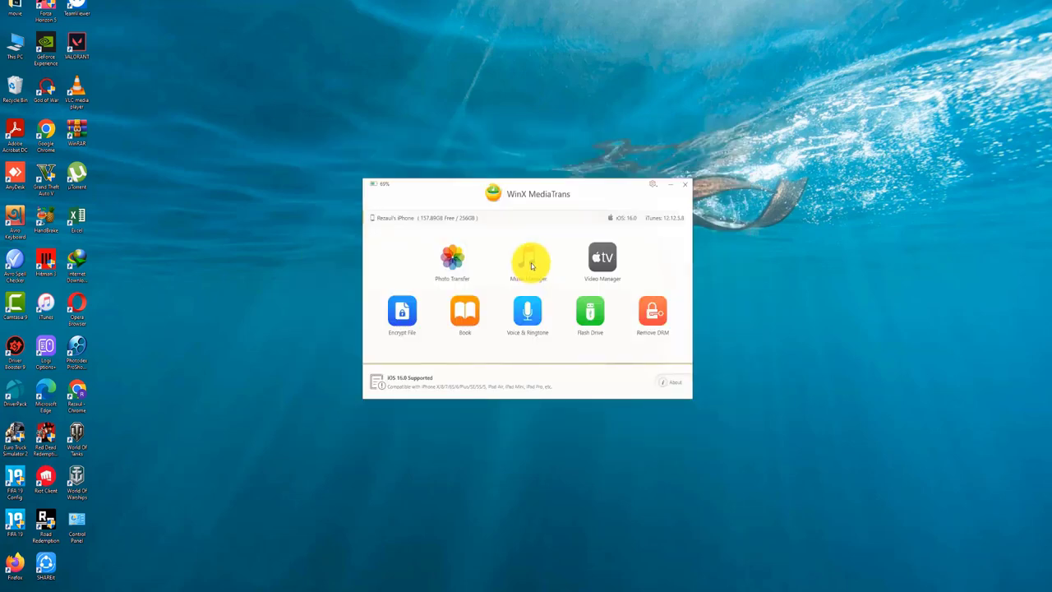
- Export the song "Spice x Sean Paul x Shaggy - Go Down Deh Lyrics" from Music Manager and check the MediaTrans output folder
click(531, 263)
click(434, 184)
click(417, 148)
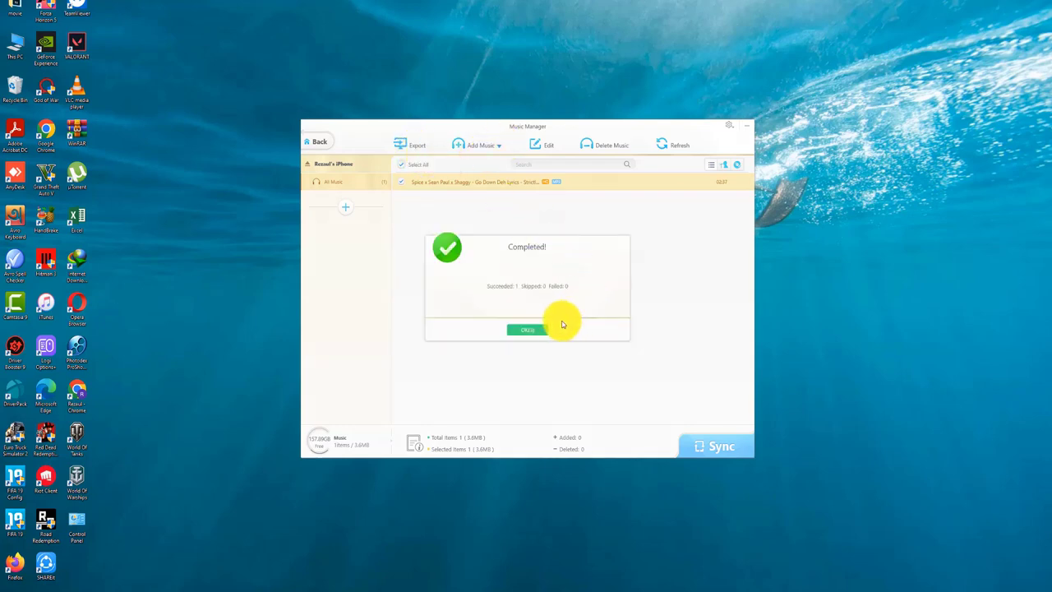
click(530, 328)
click(464, 130)
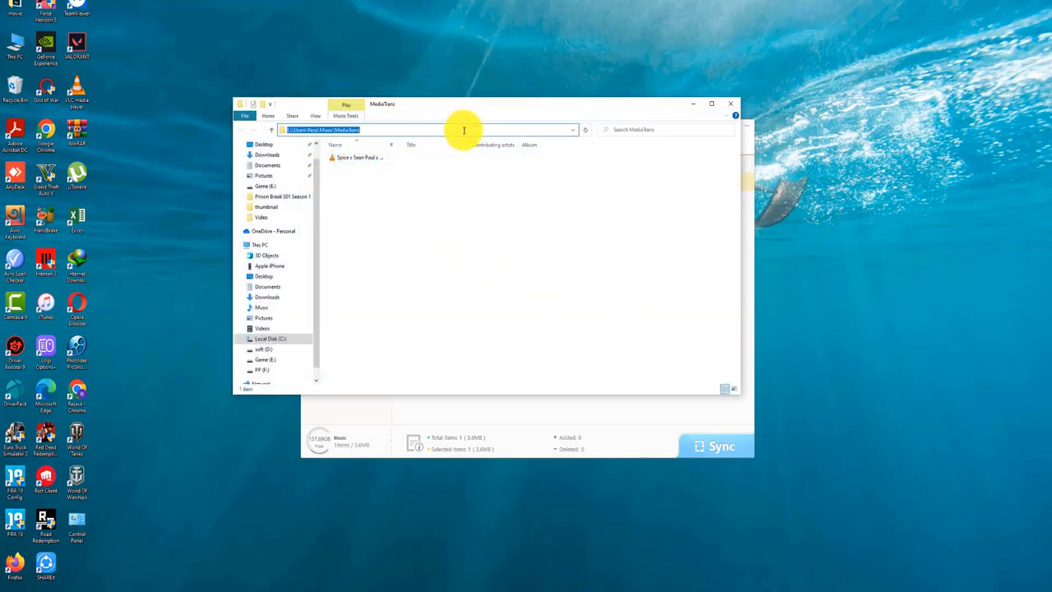
click(694, 103)
click(317, 144)
- Look through the iPhone's videos in Video Manager and return to the main window
click(602, 260)
scroll(532, 289, down, 5)
scroll(532, 293, up, 5)
click(319, 141)
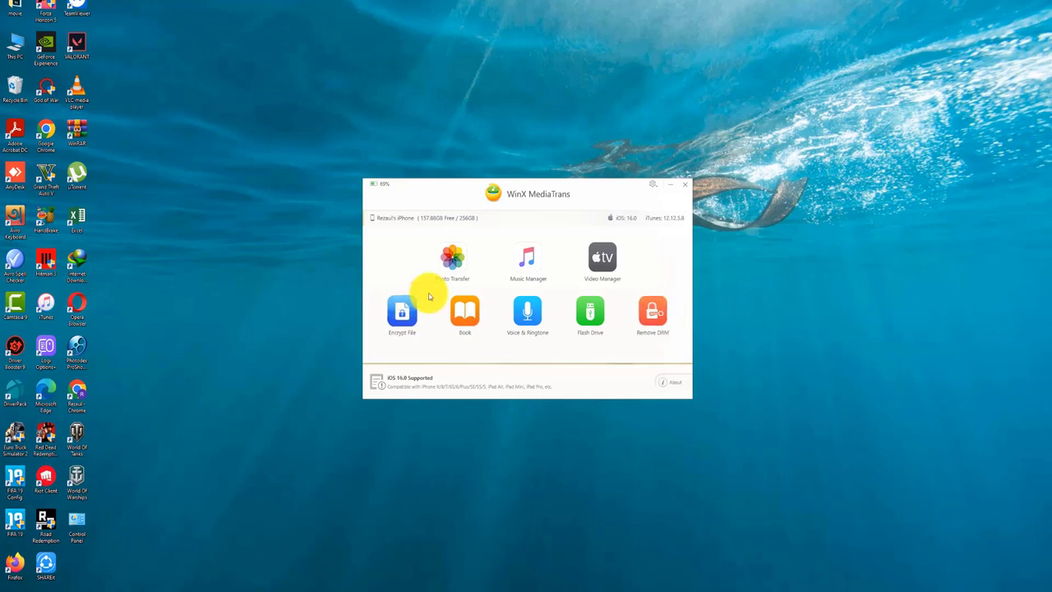
- Look at the Book, Voice & Ringtone, Flash Drive and Remove DRM features from the main window
click(464, 317)
click(317, 142)
click(535, 317)
click(319, 140)
click(586, 316)
click(650, 320)
click(313, 145)
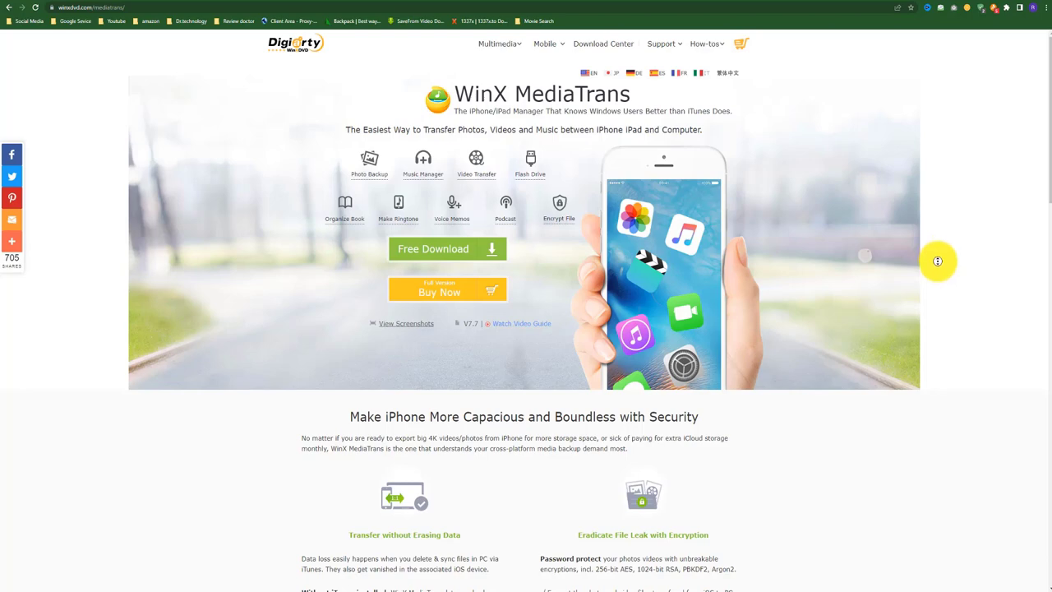
- Look over the WinX MediaTrans product page in the browser
scroll(937, 262, down, 1)
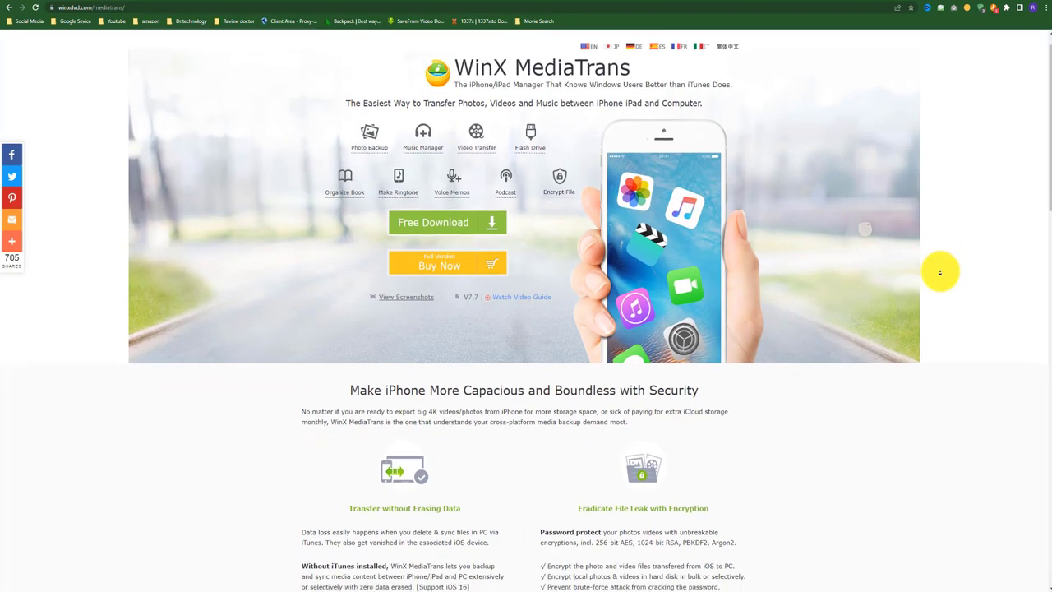